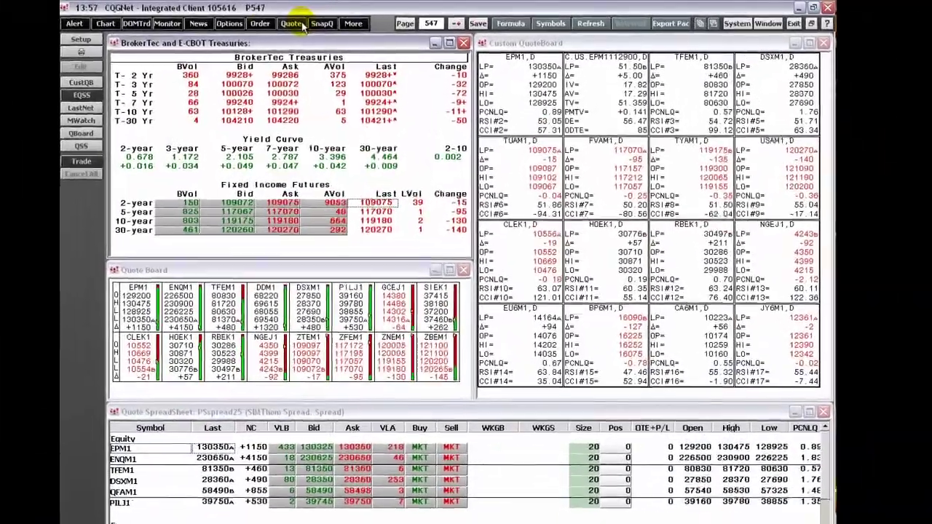
- Open a new Enhanced Quote SpreadSheet window and move it slightly upward
{"action": "left_click", "coordinate": [293, 24]}
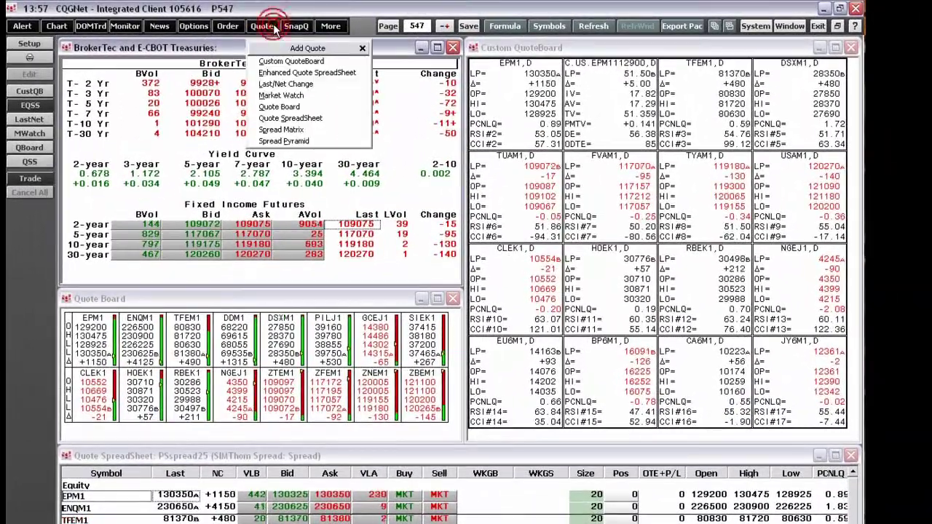
{"action": "left_click", "coordinate": [304, 72]}
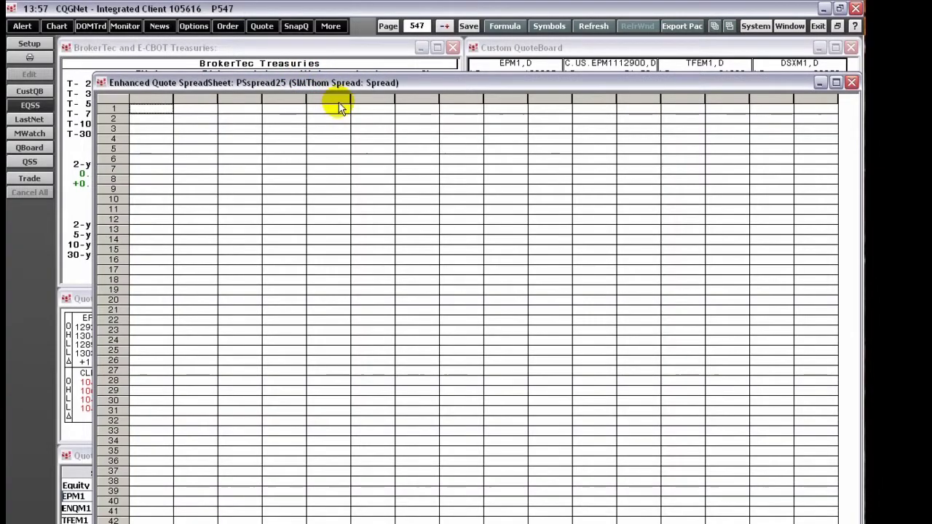
{"action": "left_click_drag", "start_coordinate": [348, 86], "coordinate": [344, 73]}
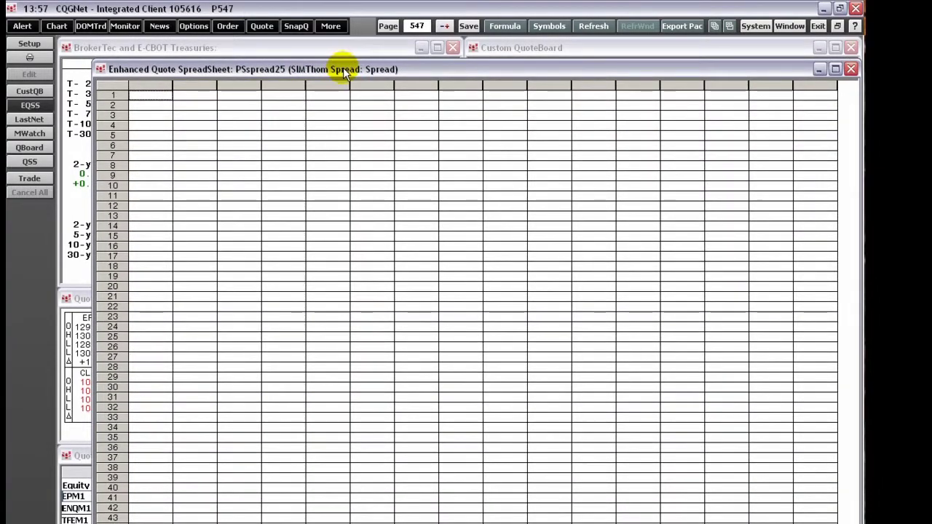
- View the field categories and the Market Data fields available for a blank cell's current values
{"action": "double_click", "coordinate": [278, 108]}
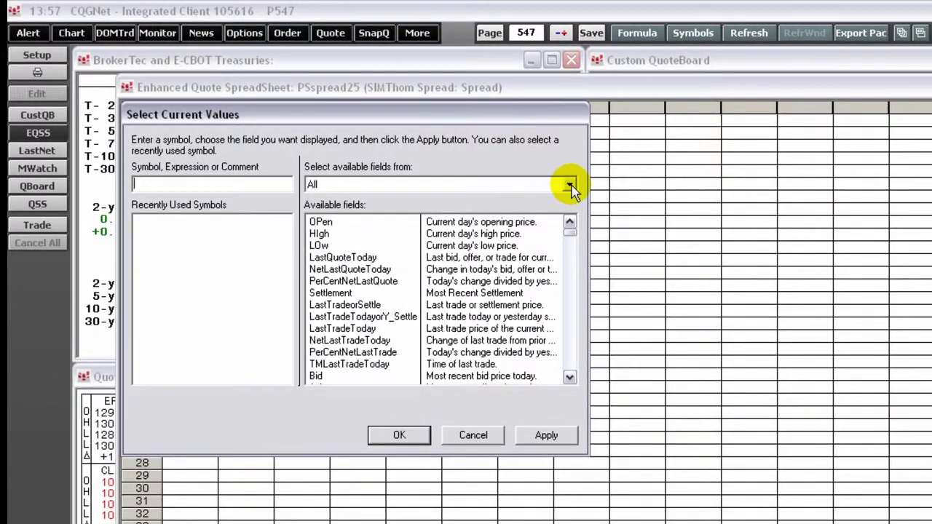
{"action": "left_click", "coordinate": [517, 168]}
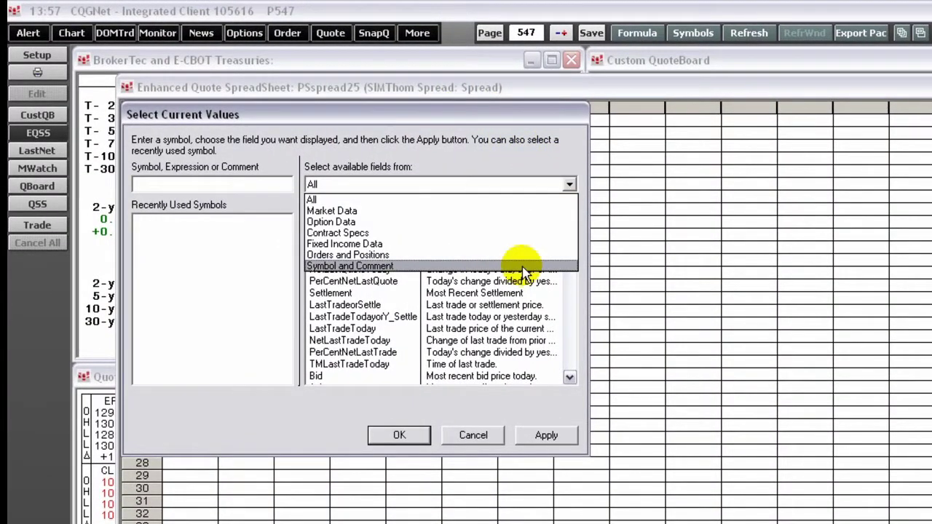
{"action": "left_click", "coordinate": [490, 211]}
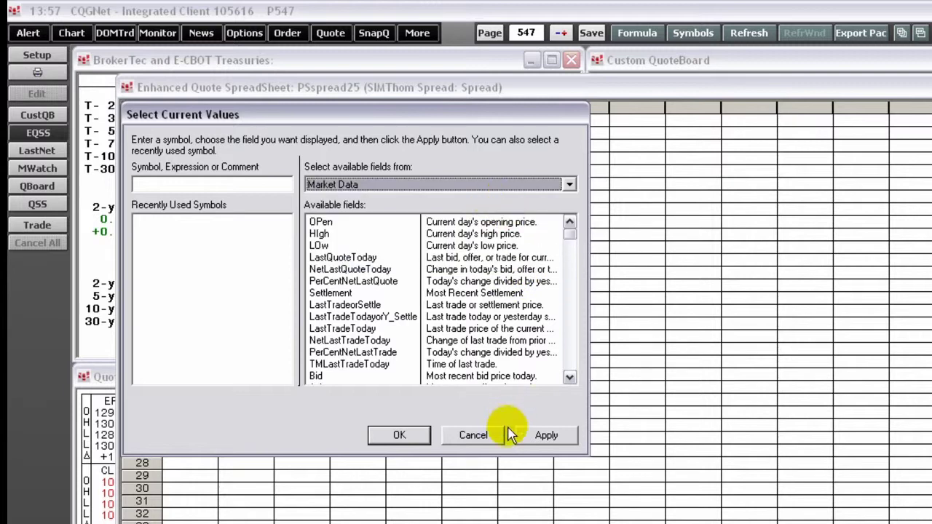
{"action": "left_click", "coordinate": [473, 435]}
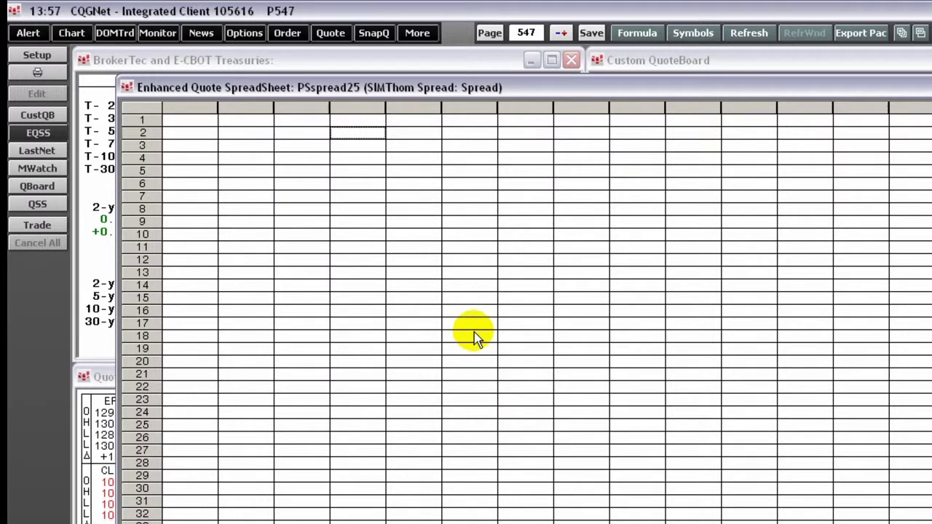
- Label the second column header "Symbol" and enter the comment 'Globex in row 1 beneath it
{"action": "left_click", "coordinate": [246, 109]}
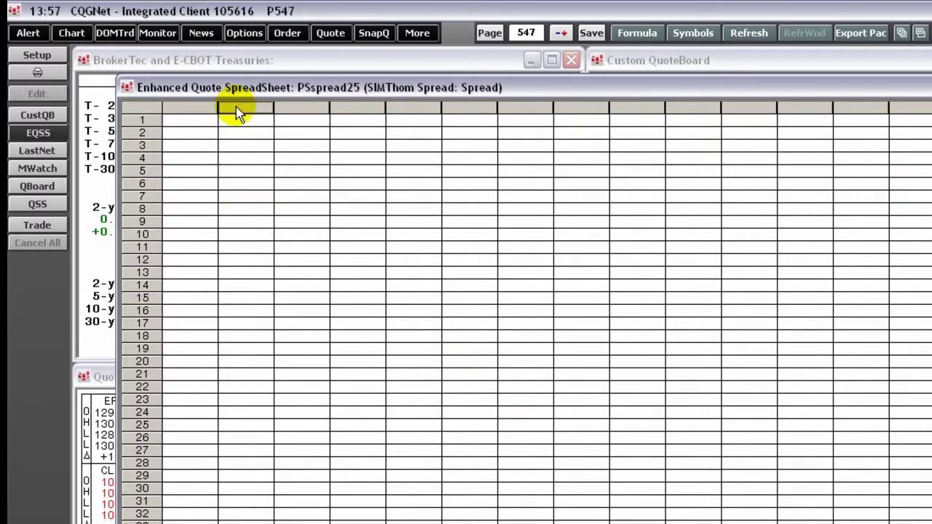
{"action": "double_click", "coordinate": [240, 113]}
{"action": "type", "text": "Symbo"}
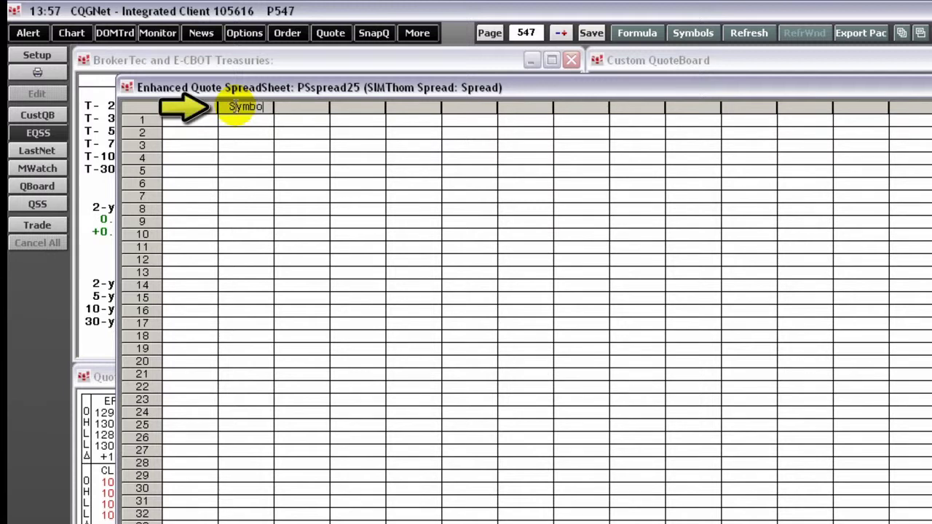
{"action": "type", "text": "l"}
{"action": "key", "text": "Return"}
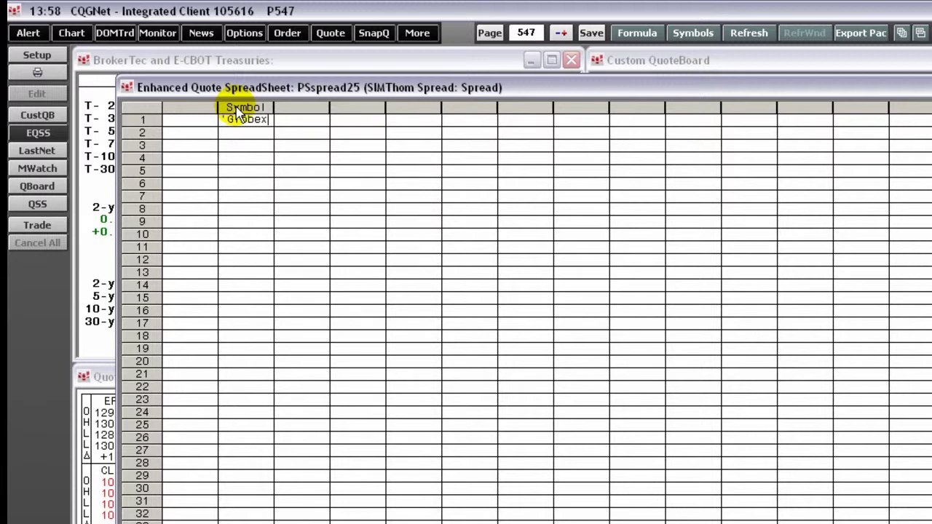
{"action": "key", "text": "Return"}
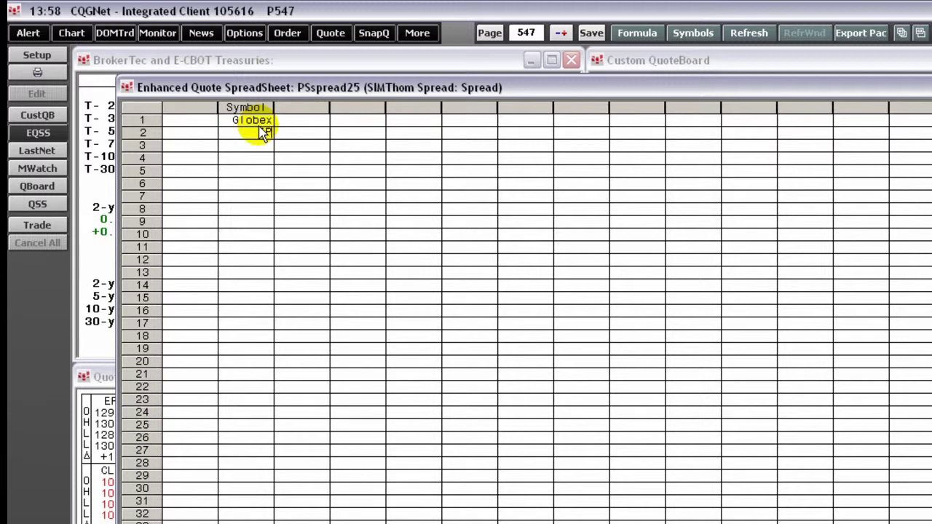
- Enter the symbol EP in row 2 of the Symbol column and fill the adjacent cell with its last quote
{"action": "type", "text": "1"}
{"action": "left_click", "coordinate": [306, 133]}
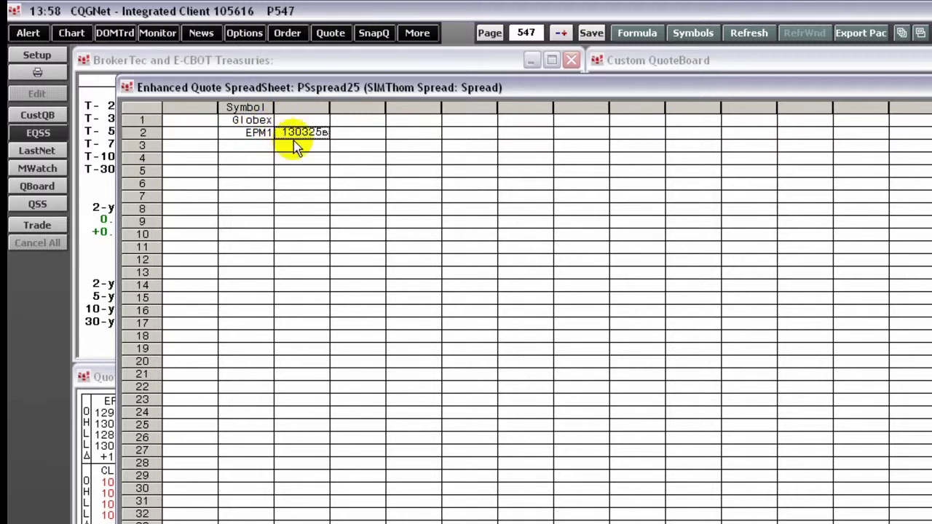
{"action": "mouse_move", "coordinate": [306, 138]}
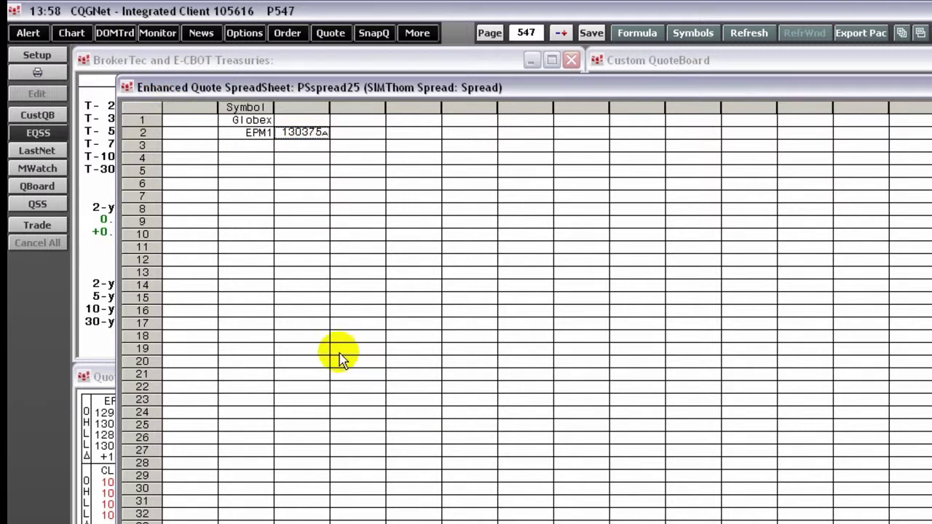
- Review the spreadsheet preferences for gridlines, row numbers, column headers and title bar
{"action": "left_click", "coordinate": [45, 58]}
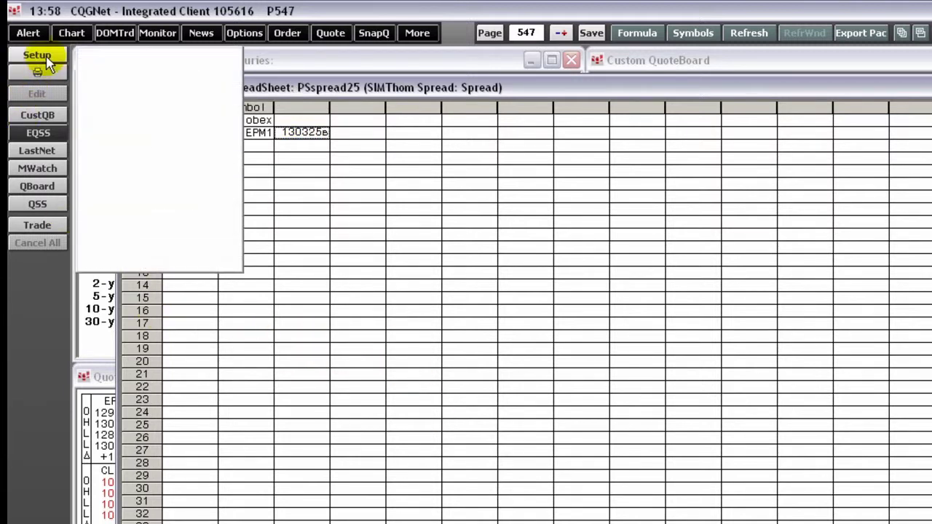
{"action": "left_click", "coordinate": [180, 123]}
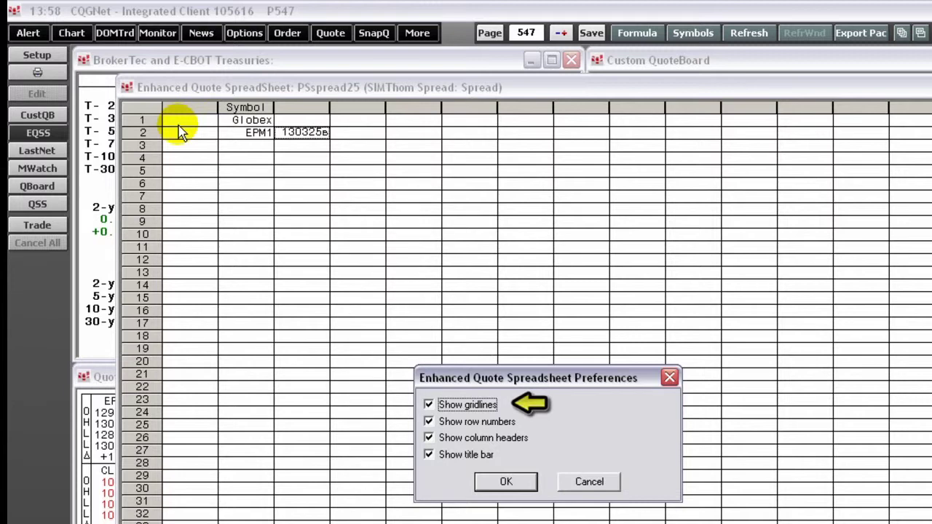
{"action": "left_click", "coordinate": [509, 481]}
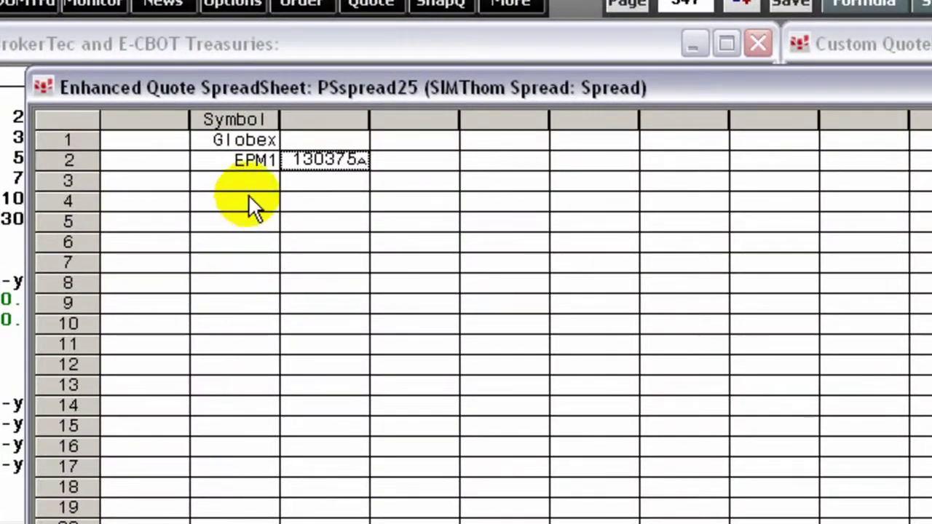
- Fill row 3 of the Symbol column with EP from the recently used symbols
{"action": "left_click", "coordinate": [259, 145]}
{"action": "left_click", "coordinate": [254, 181]}
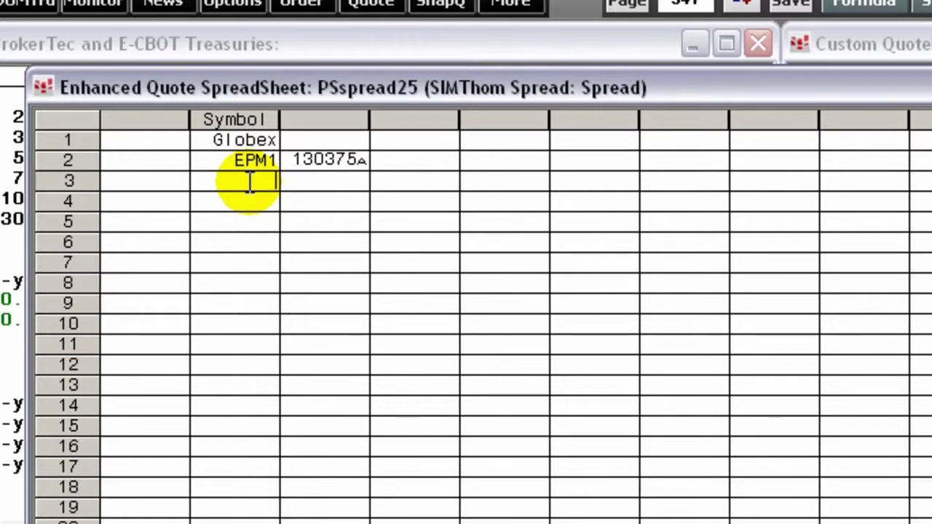
{"action": "left_click", "coordinate": [267, 183]}
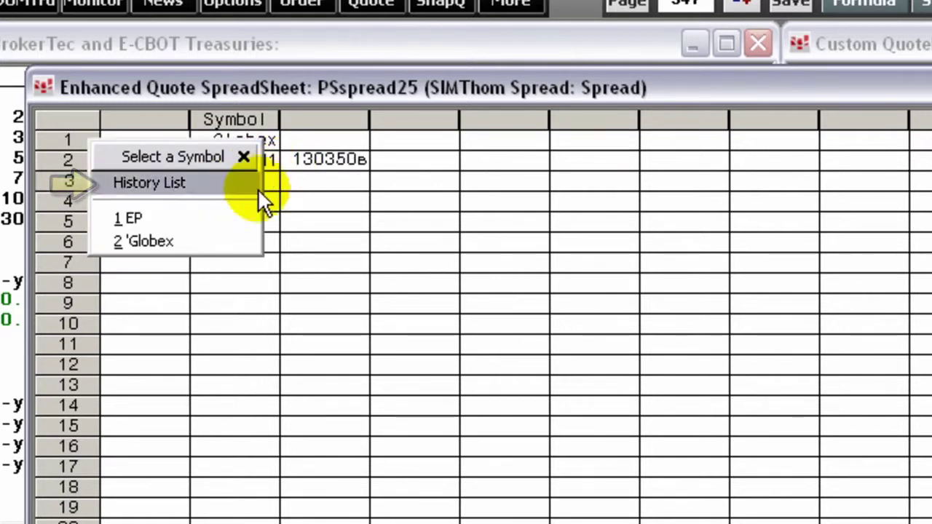
{"action": "left_click", "coordinate": [245, 216]}
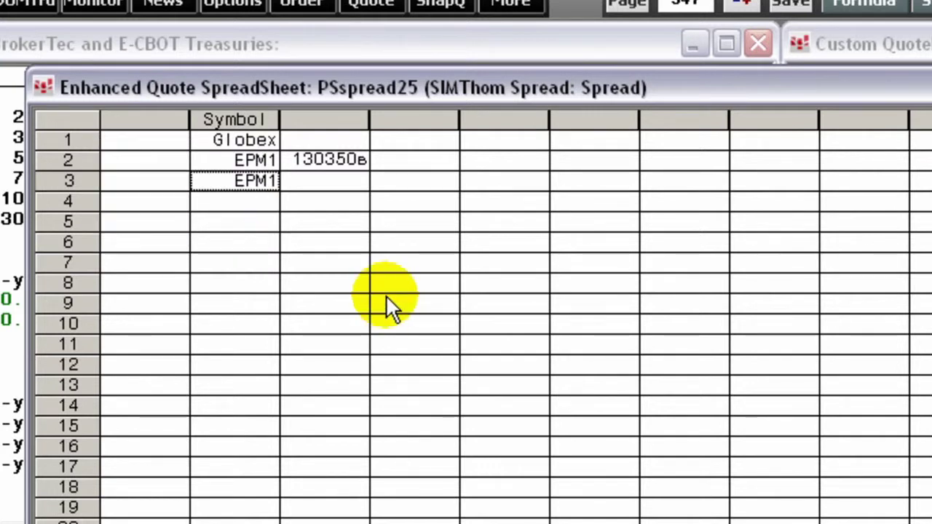
- Label the column header beside Symbol "Last"
{"action": "left_click", "coordinate": [350, 123]}
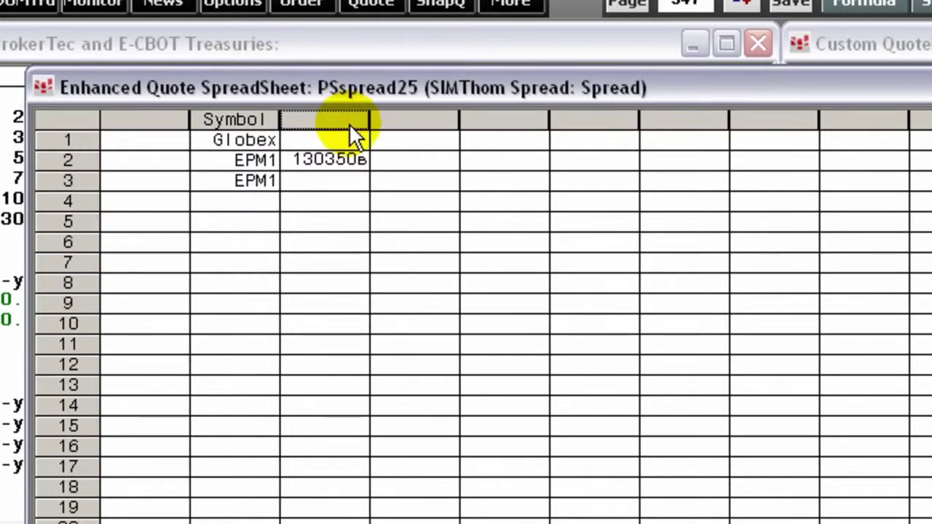
{"action": "type", "text": "Last"}
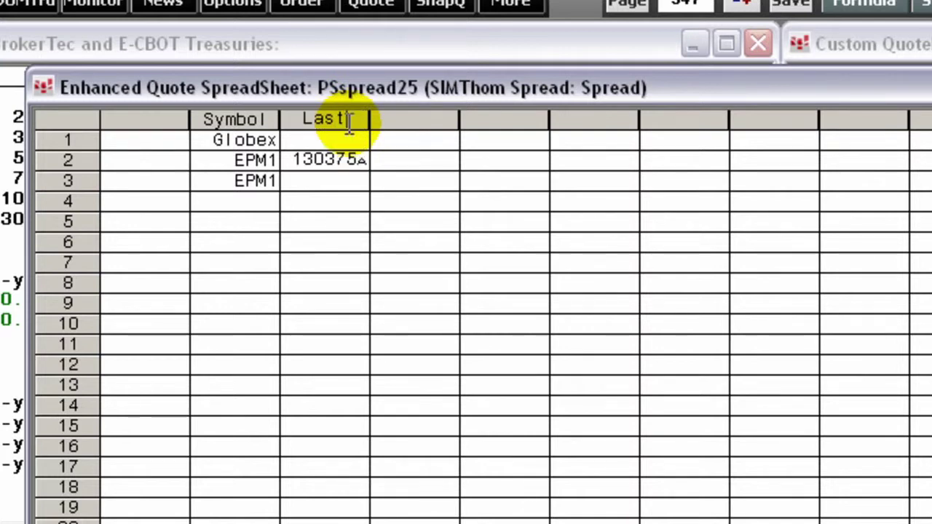
{"action": "key", "text": "Return"}
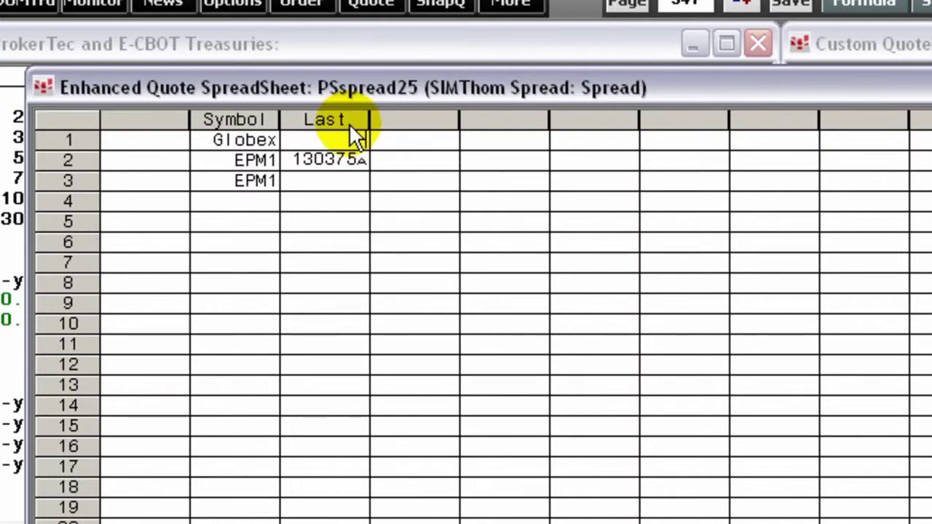
{"action": "double_click", "coordinate": [352, 121]}
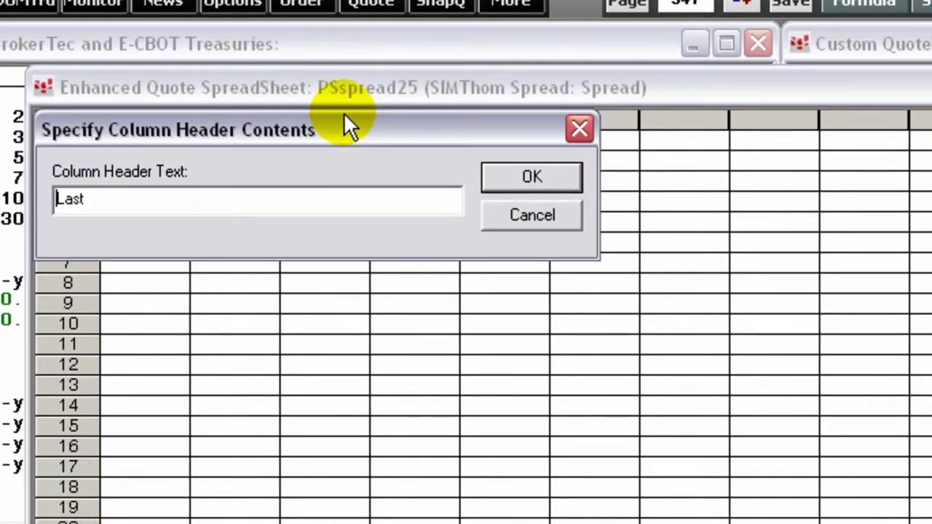
{"action": "left_click", "coordinate": [514, 212]}
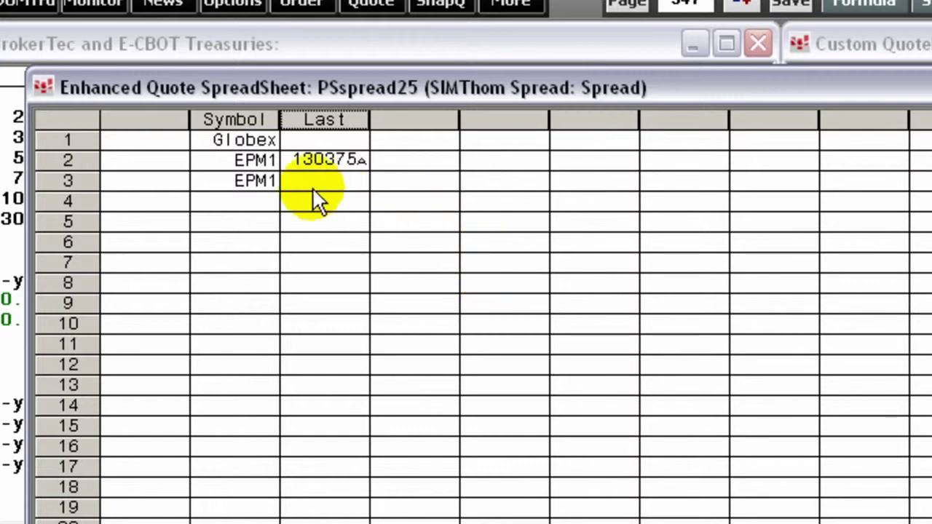
- Set the row 3 entry of the Symbol column to ENQM1
{"action": "left_click", "coordinate": [260, 182]}
{"action": "double_click", "coordinate": [260, 183]}
{"action": "type", "text": "ENQM1"}
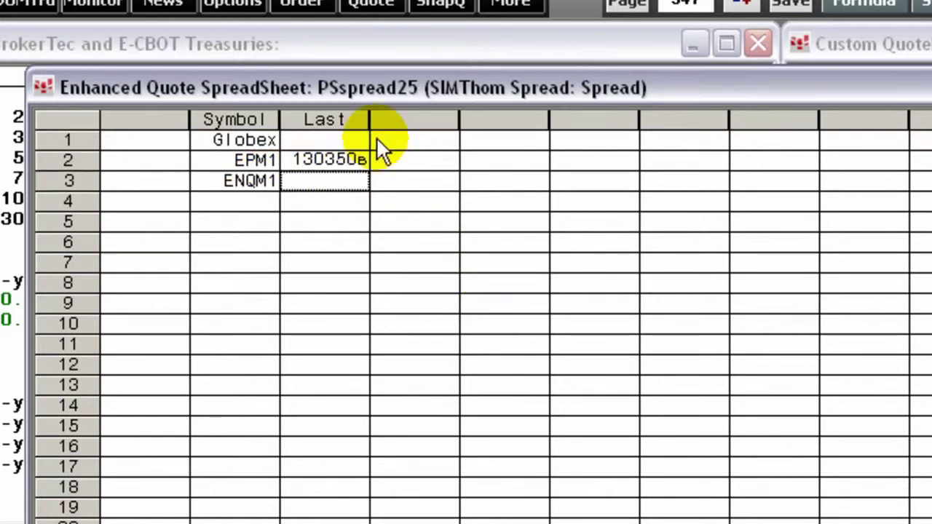
- Enter the comment 'Price in row 1 of the Last column
{"action": "left_click", "coordinate": [321, 137]}
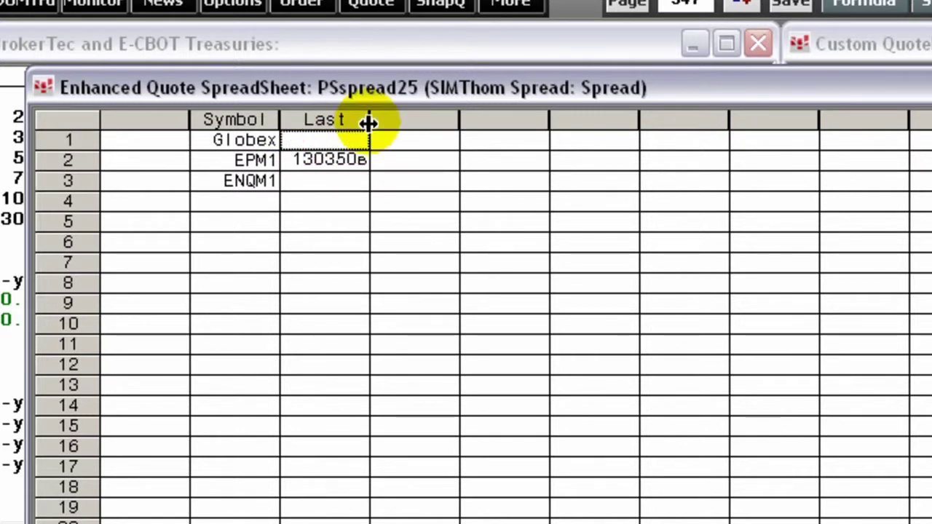
{"action": "left_click", "coordinate": [368, 123]}
{"action": "type", "text": "'Price"}
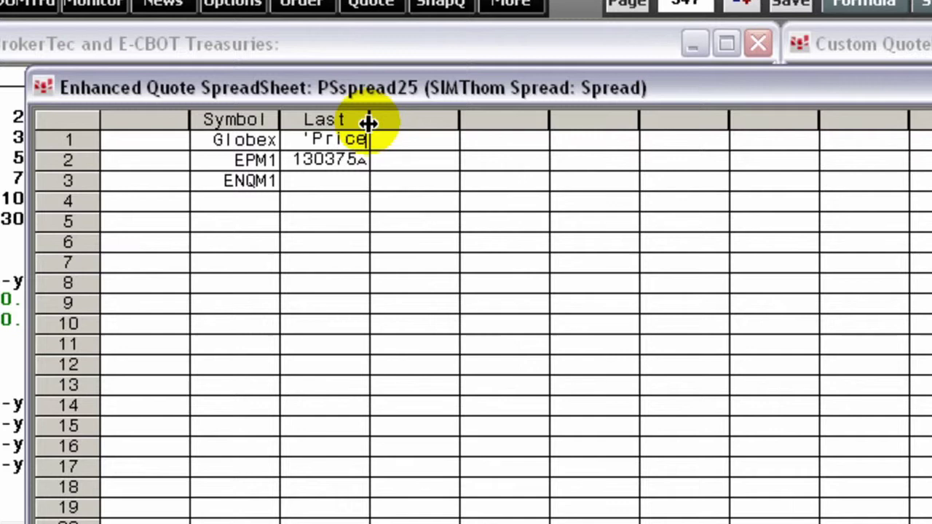
{"action": "key", "text": "Return"}
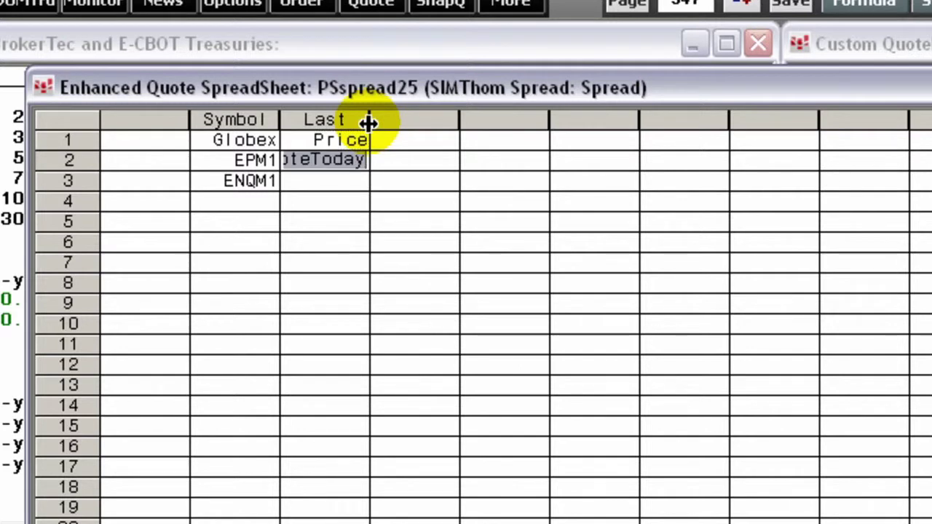
- Examine the fields available for ENQ in the contents settings of the Last cell in row 3
{"action": "left_click", "coordinate": [339, 177]}
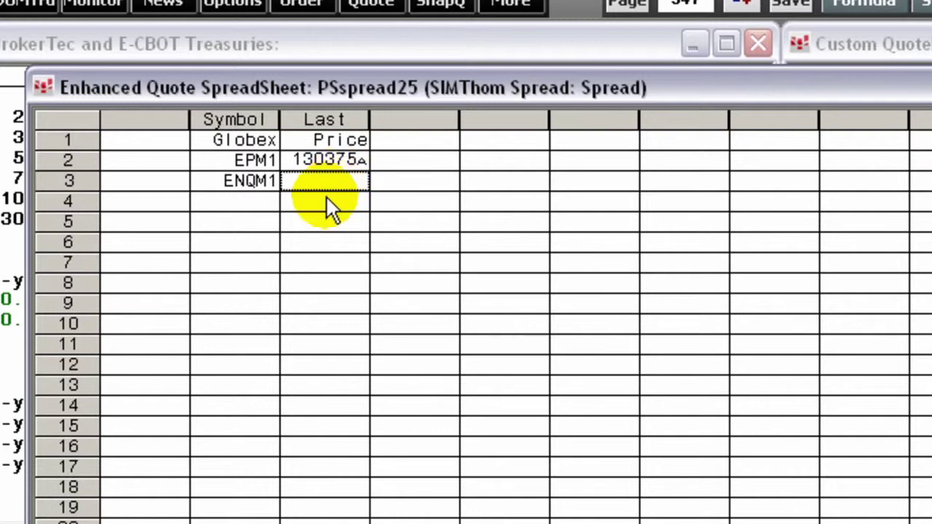
{"action": "right_click", "coordinate": [340, 179]}
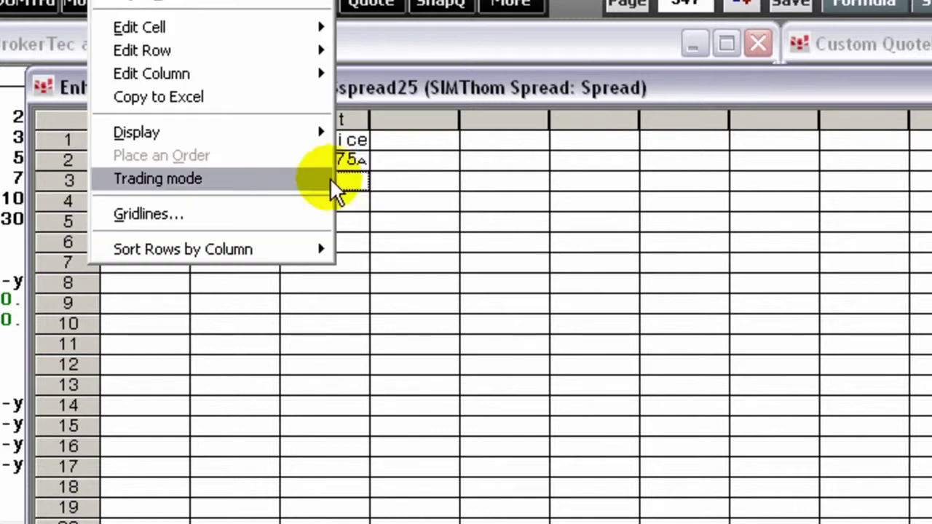
{"action": "mouse_move", "coordinate": [305, 36]}
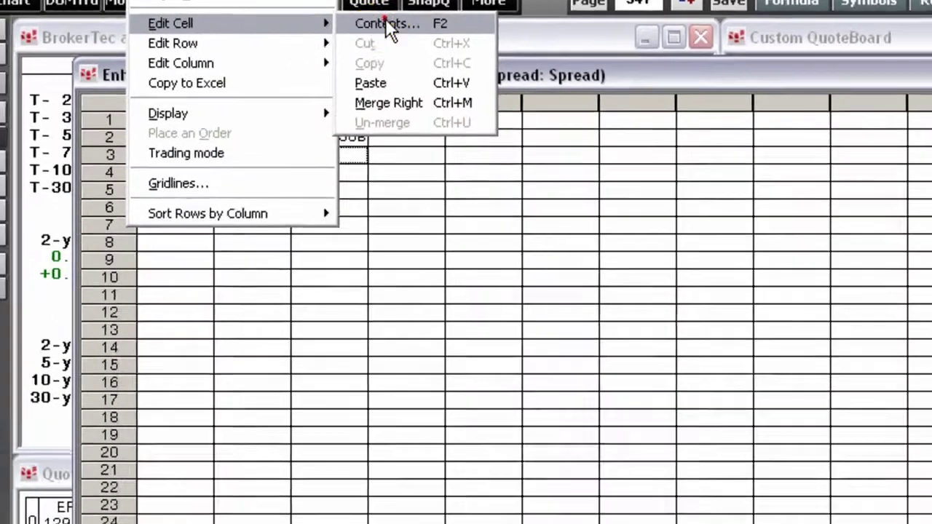
{"action": "left_click", "coordinate": [386, 28]}
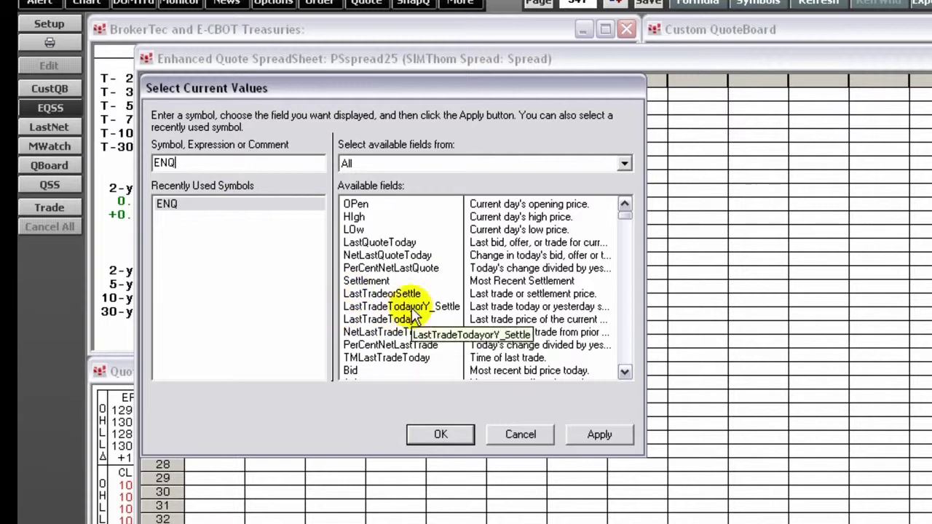
{"action": "left_click", "coordinate": [530, 435]}
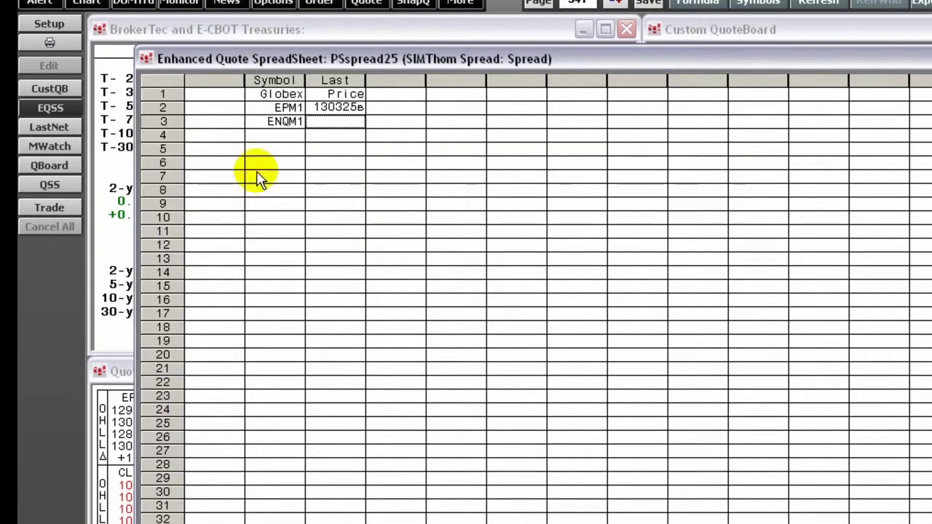
- Show the LastQuoteToday field for TFE in row 4 of the Last column
{"action": "left_click", "coordinate": [321, 137]}
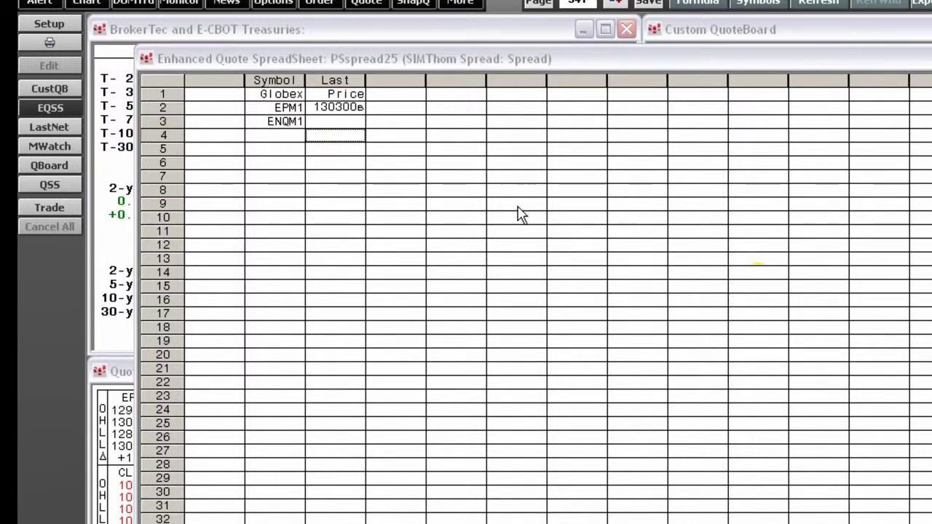
{"action": "double_click", "coordinate": [339, 139]}
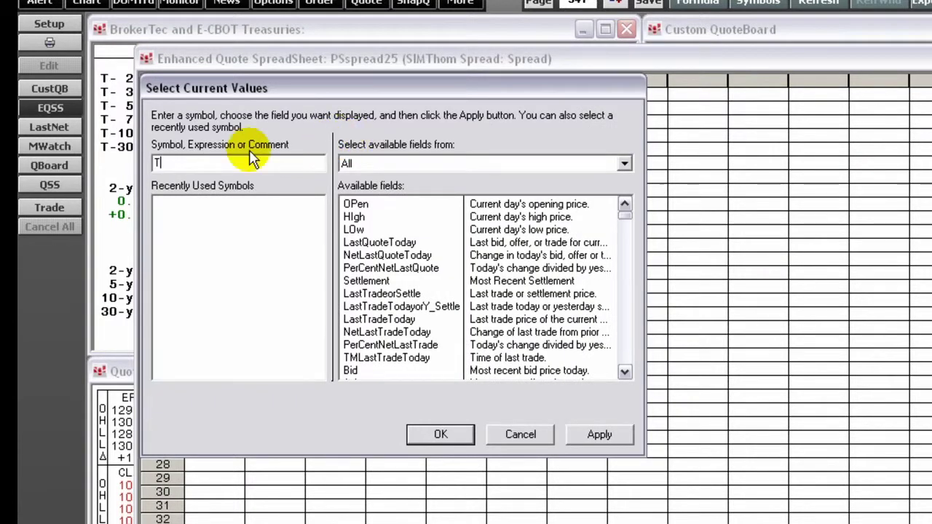
{"action": "type", "text": "TFE"}
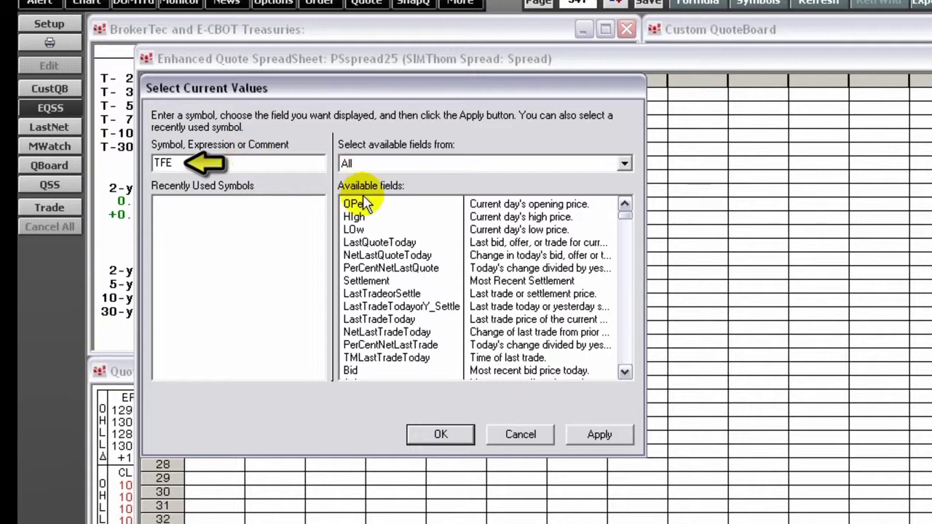
{"action": "left_click", "coordinate": [386, 242]}
{"action": "left_click", "coordinate": [435, 433]}
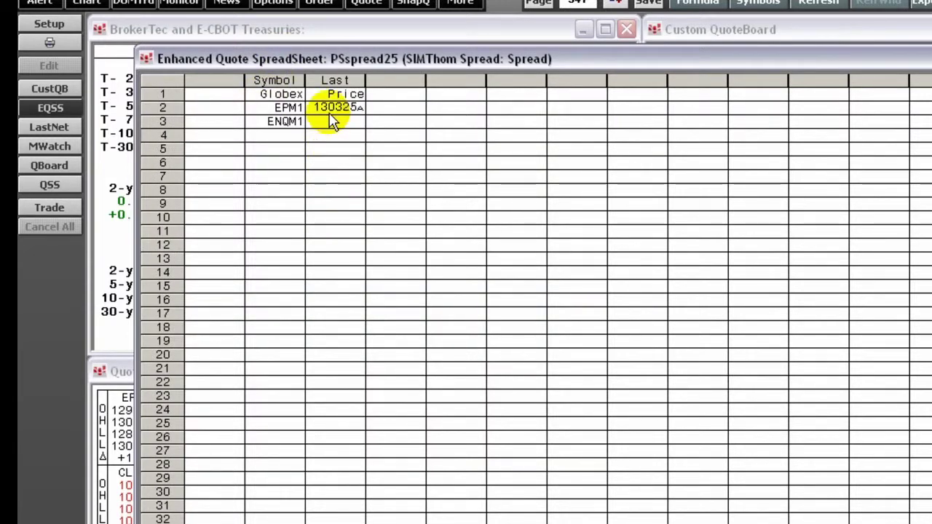
- Set the row 4 entry of the Symbol column to TFEM1
{"action": "left_click", "coordinate": [329, 122]}
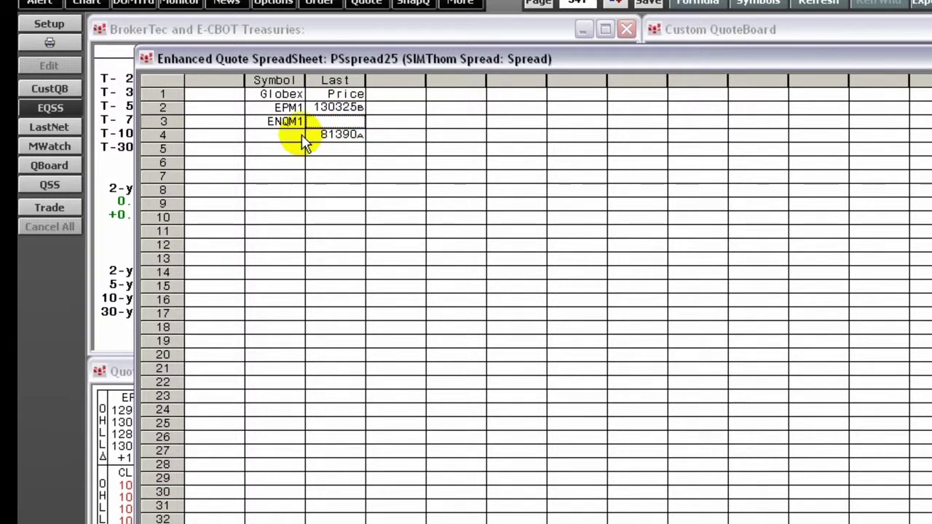
{"action": "left_click", "coordinate": [300, 133]}
{"action": "type", "text": "TFE"}
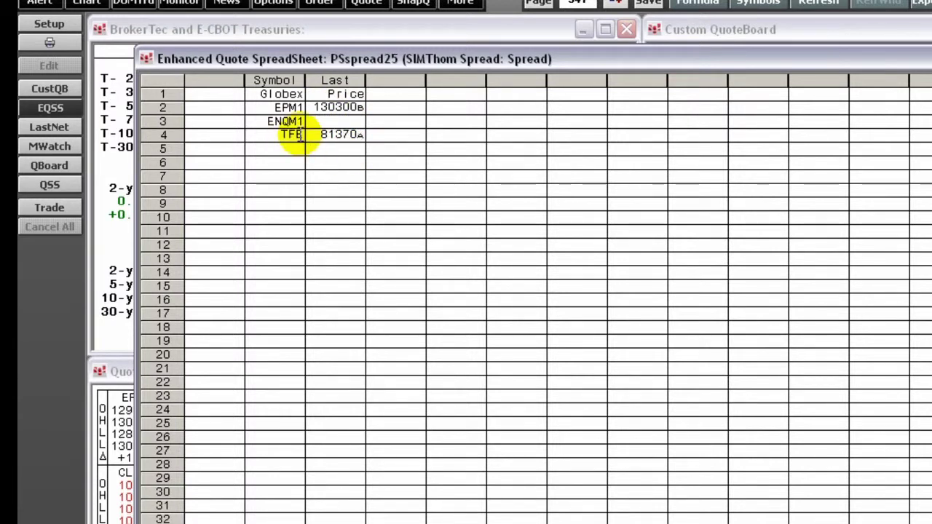
{"action": "type", "text": "M1"}
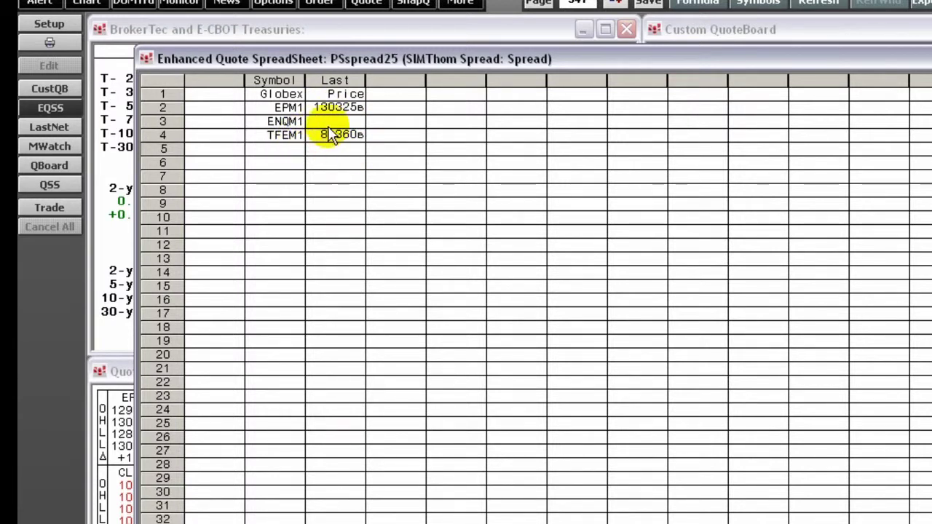
- Show ENQ's LastQuoteToday field from the Market Data group in row 3 of the Last column
{"action": "left_click", "coordinate": [334, 122]}
{"action": "double_click", "coordinate": [334, 124]}
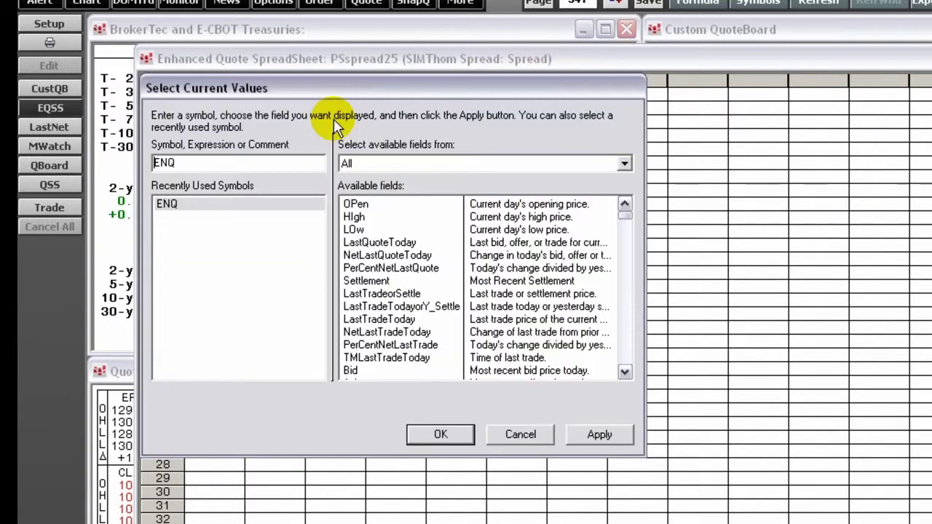
{"action": "left_click", "coordinate": [626, 163]}
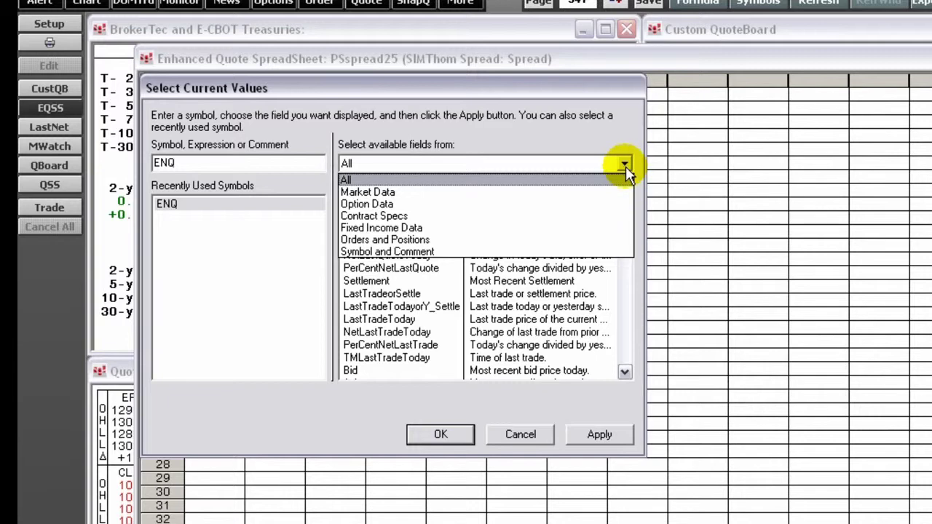
{"action": "left_click", "coordinate": [588, 192]}
{"action": "left_click", "coordinate": [381, 243]}
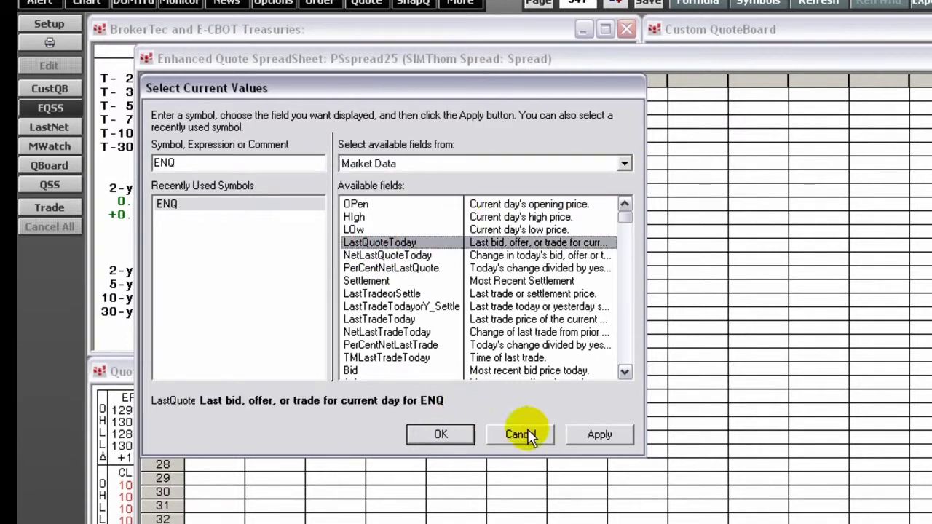
{"action": "left_click", "coordinate": [596, 436]}
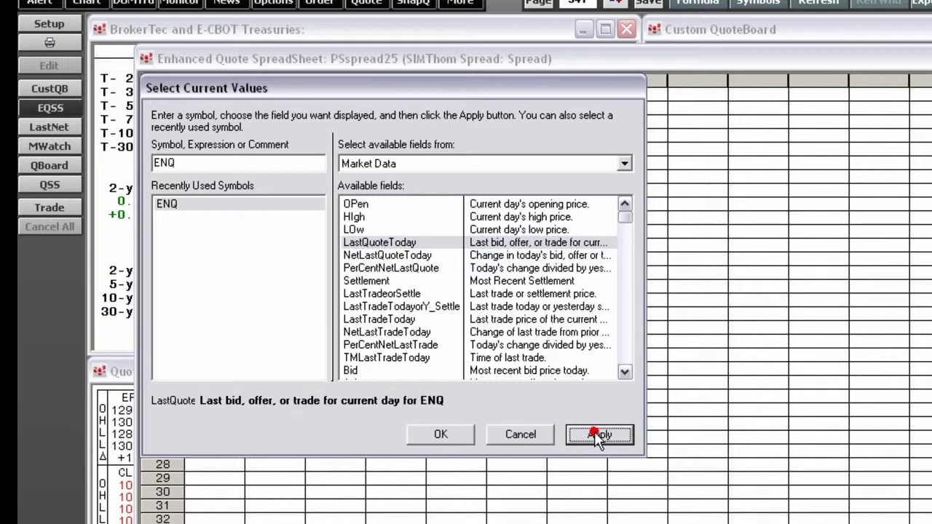
{"action": "left_click", "coordinate": [441, 435]}
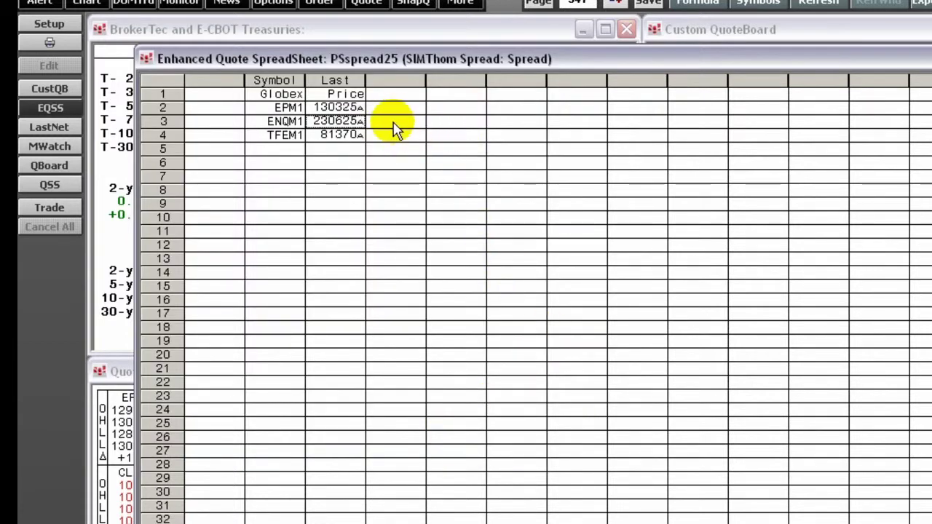
- Label the column header beside Last "Bid" and show the Bid field for EP in that column's row 2
{"action": "left_click", "coordinate": [394, 80]}
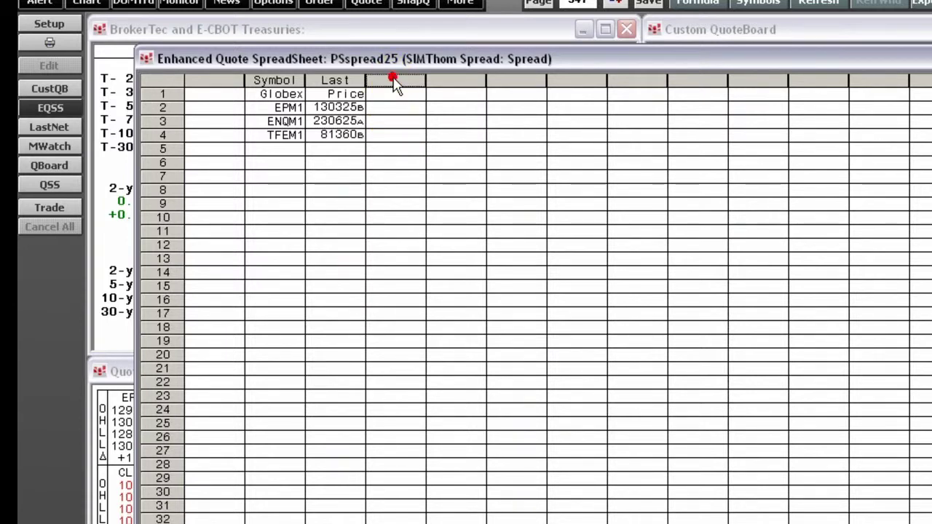
{"action": "type", "text": "Bid"}
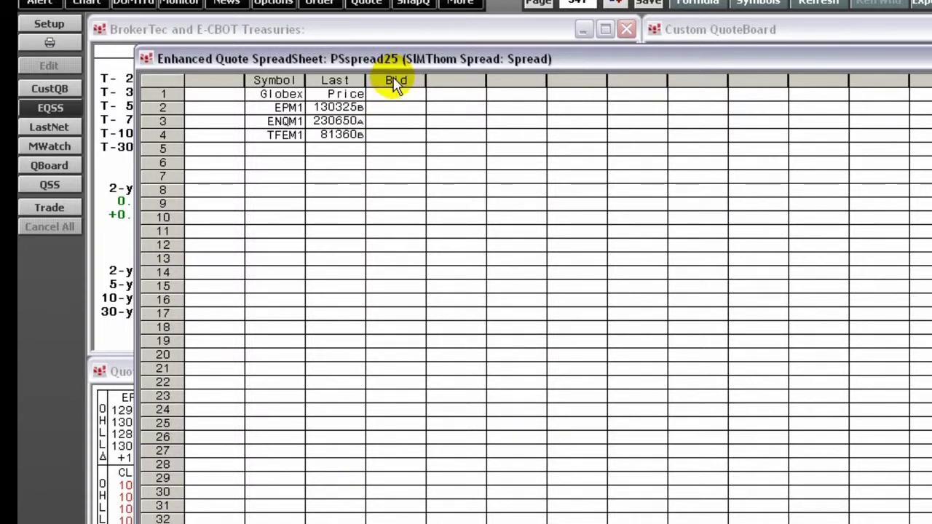
{"action": "left_click", "coordinate": [400, 111]}
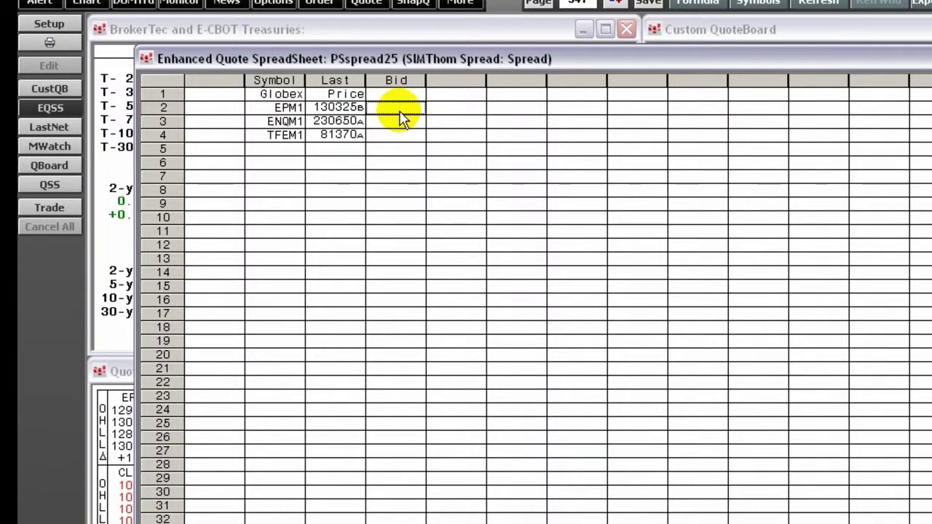
{"action": "double_click", "coordinate": [402, 118]}
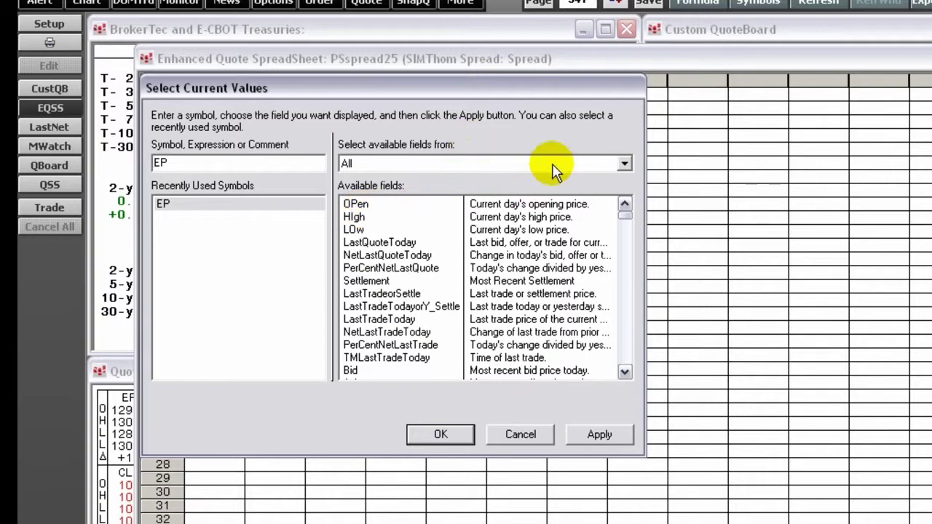
{"action": "left_click", "coordinate": [351, 370]}
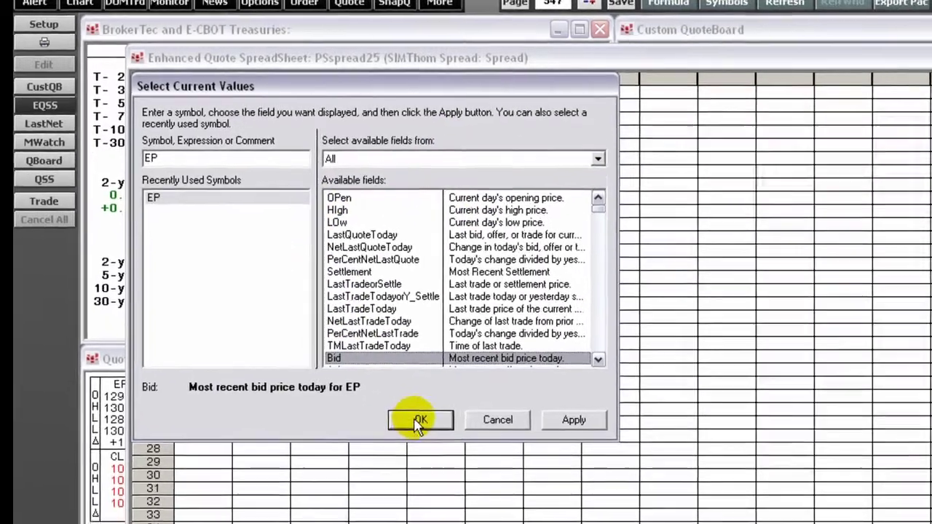
{"action": "left_click", "coordinate": [438, 435]}
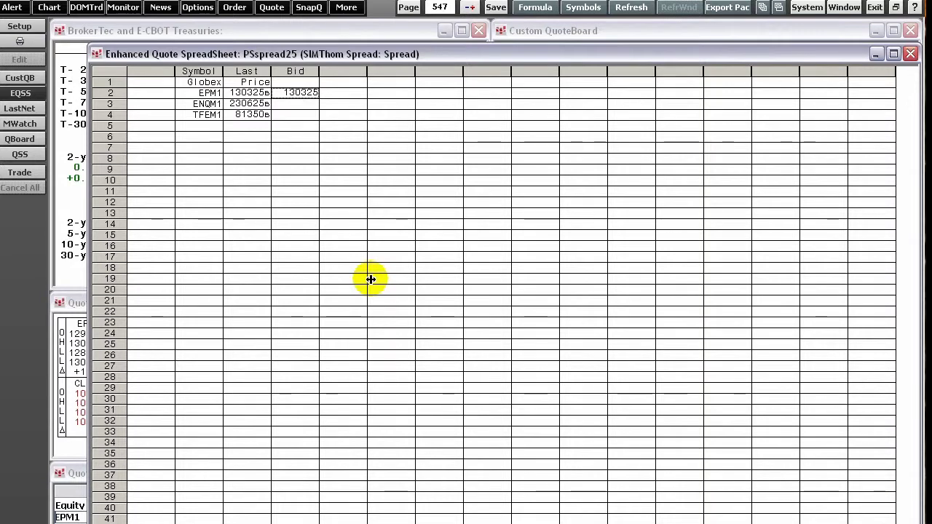
- Copy the Price comment from row 1 of the Last column into row 1 of the Bid column
{"action": "right_click", "coordinate": [256, 83]}
{"action": "mouse_move", "coordinate": [248, 88]}
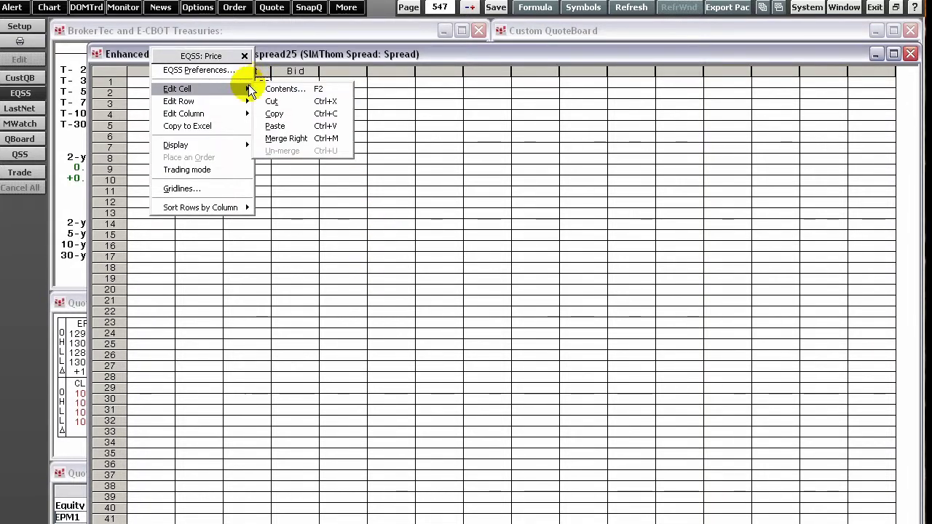
{"action": "left_click", "coordinate": [273, 114]}
{"action": "left_click", "coordinate": [292, 80]}
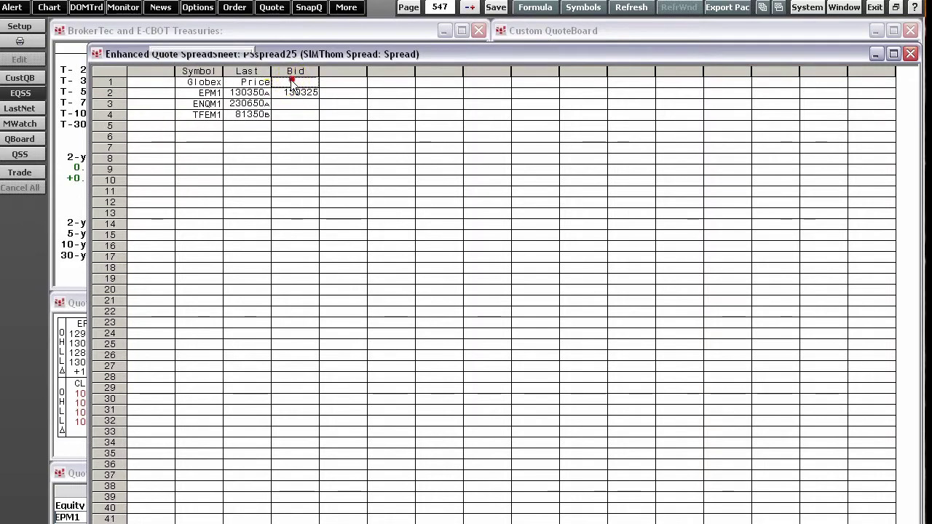
{"action": "right_click", "coordinate": [292, 81]}
{"action": "mouse_move", "coordinate": [279, 88]}
{"action": "left_click", "coordinate": [307, 125]}
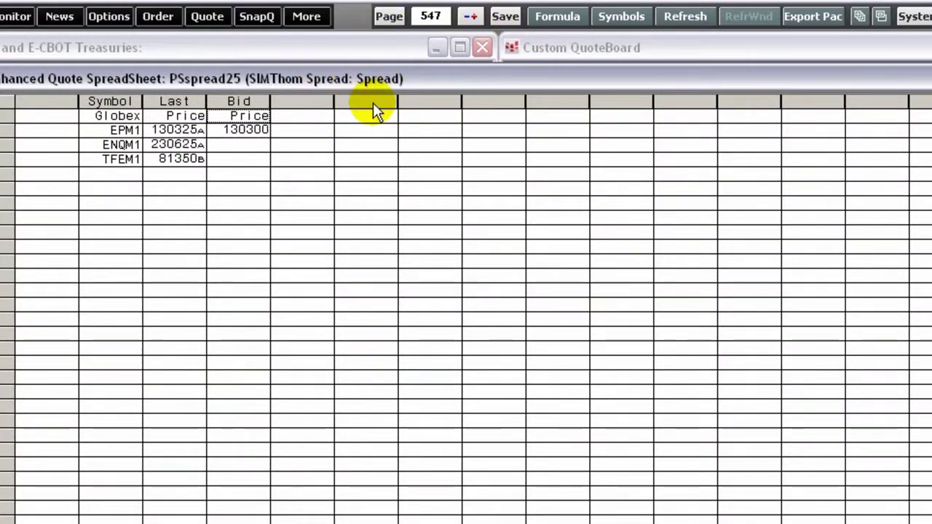
- Label the header two columns after Bid "Percent Change" and merge it with the next header cell using Merge Right
{"action": "left_click", "coordinate": [373, 103]}
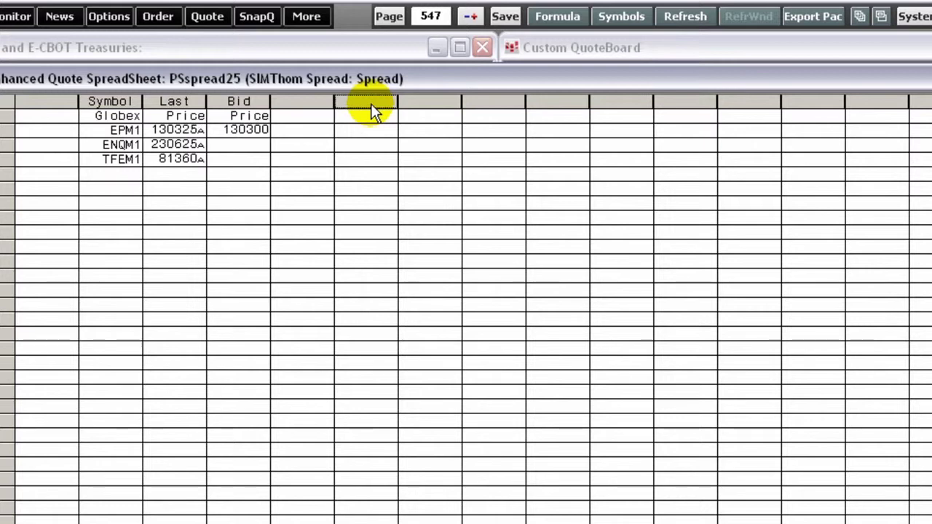
{"action": "type", "text": "Percen"}
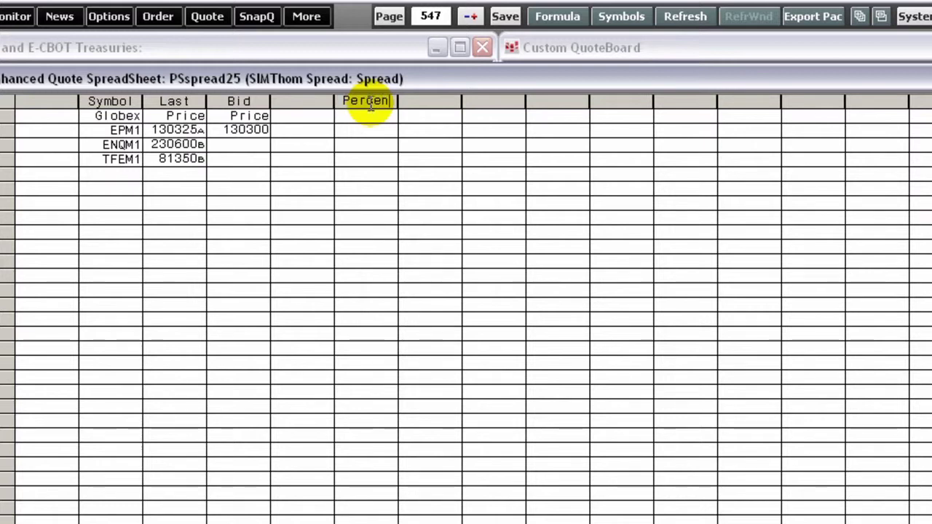
{"action": "type", "text": "t Change"}
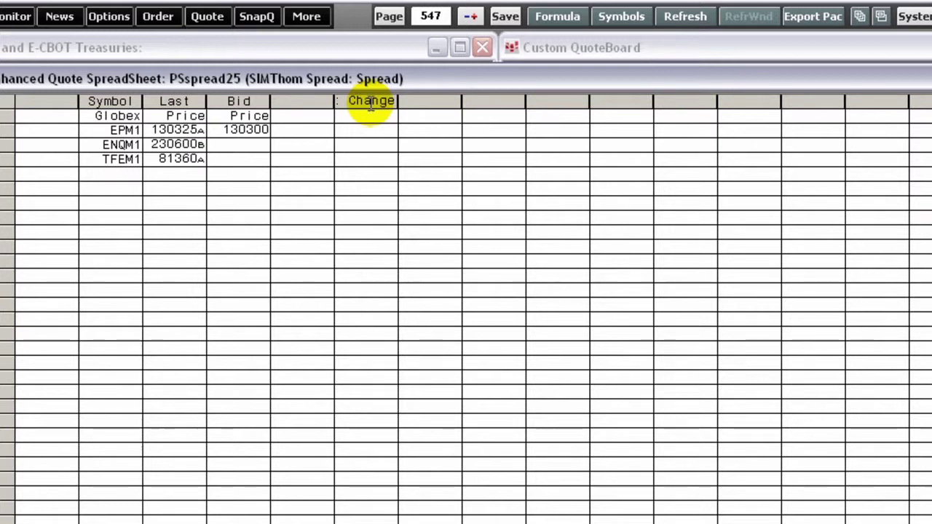
{"action": "left_click", "coordinate": [345, 117]}
{"action": "right_click", "coordinate": [367, 100]}
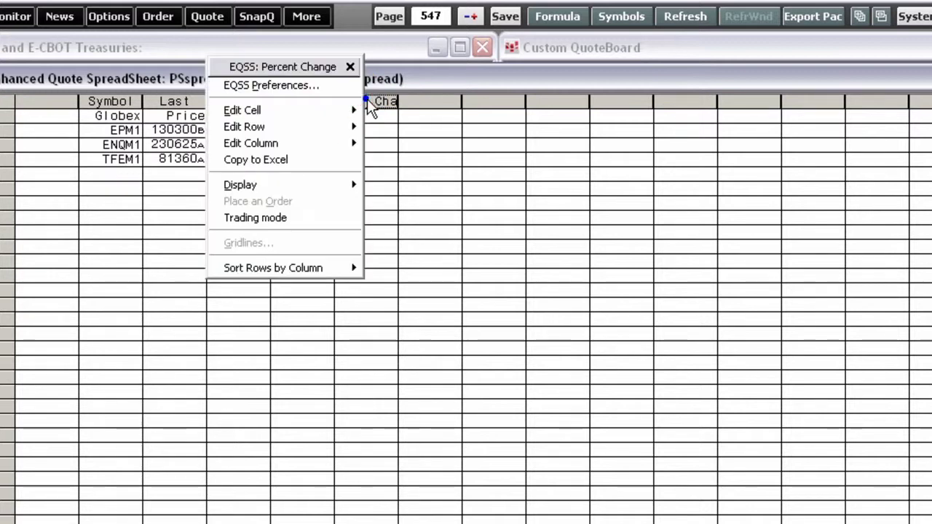
{"action": "mouse_move", "coordinate": [350, 115]}
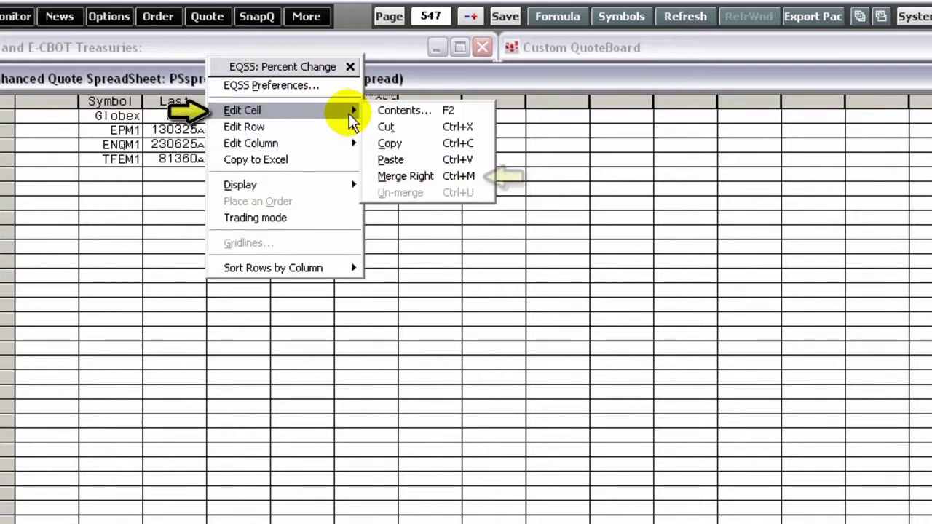
{"action": "left_click", "coordinate": [396, 176]}
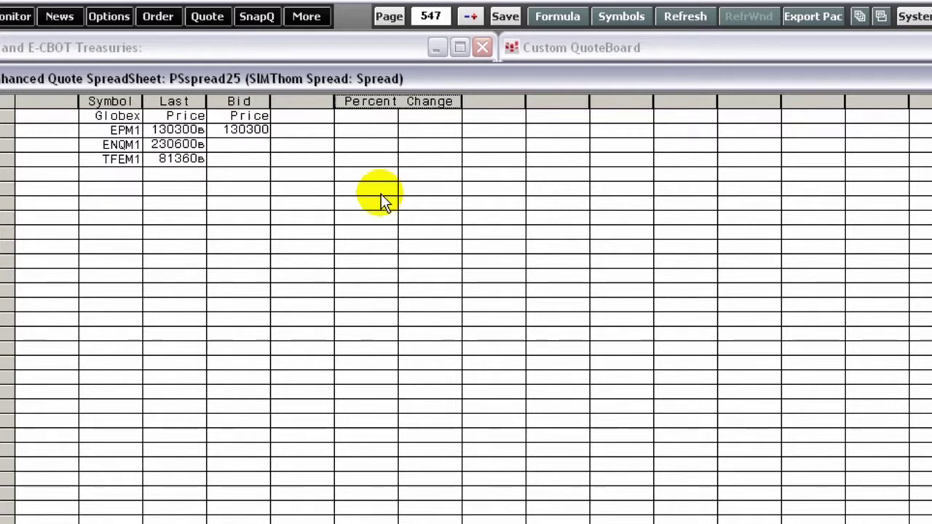
{"action": "right_click", "coordinate": [409, 102]}
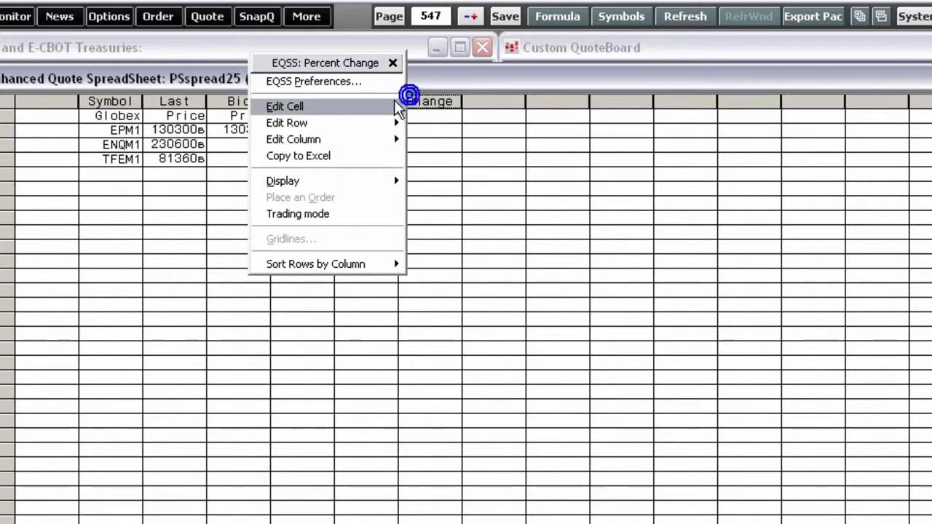
{"action": "mouse_move", "coordinate": [396, 108]}
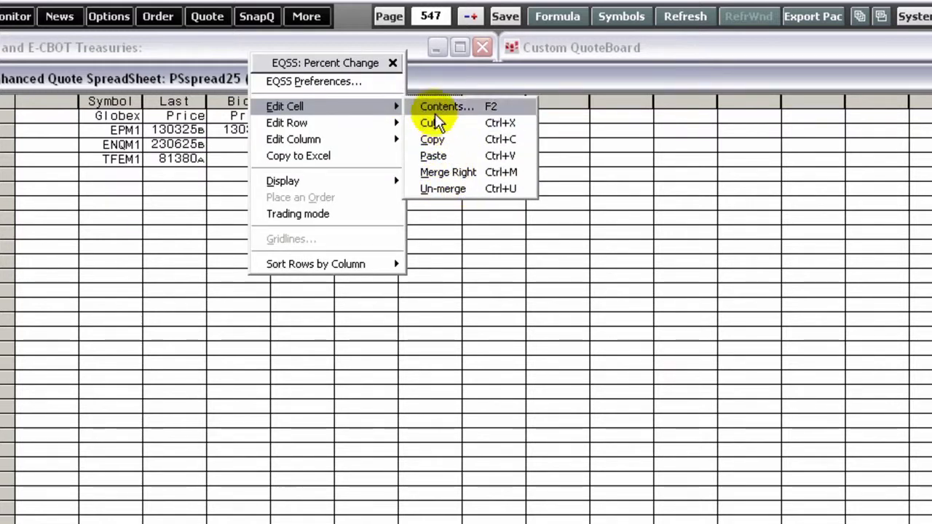
{"action": "left_click", "coordinate": [451, 76]}
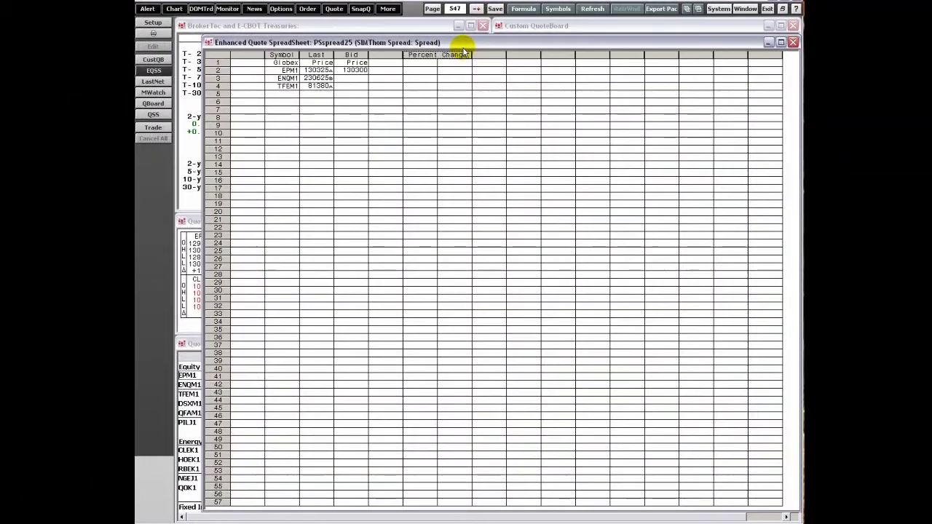